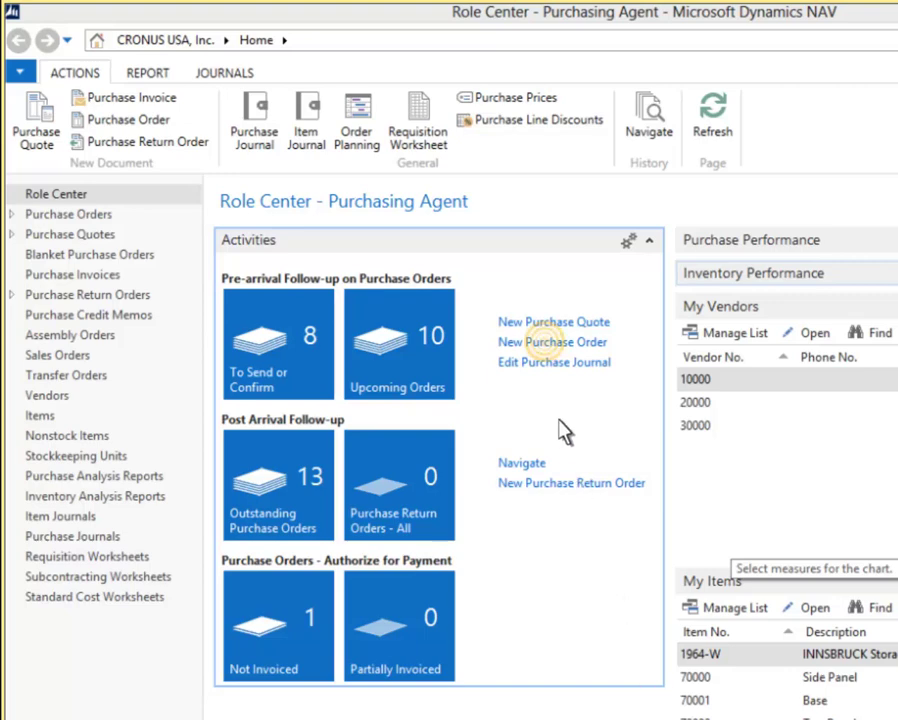
Create a new purchase order with an automatically assigned number and Lewis Home Furniture as the buy-from vendor
left_click(548, 343)
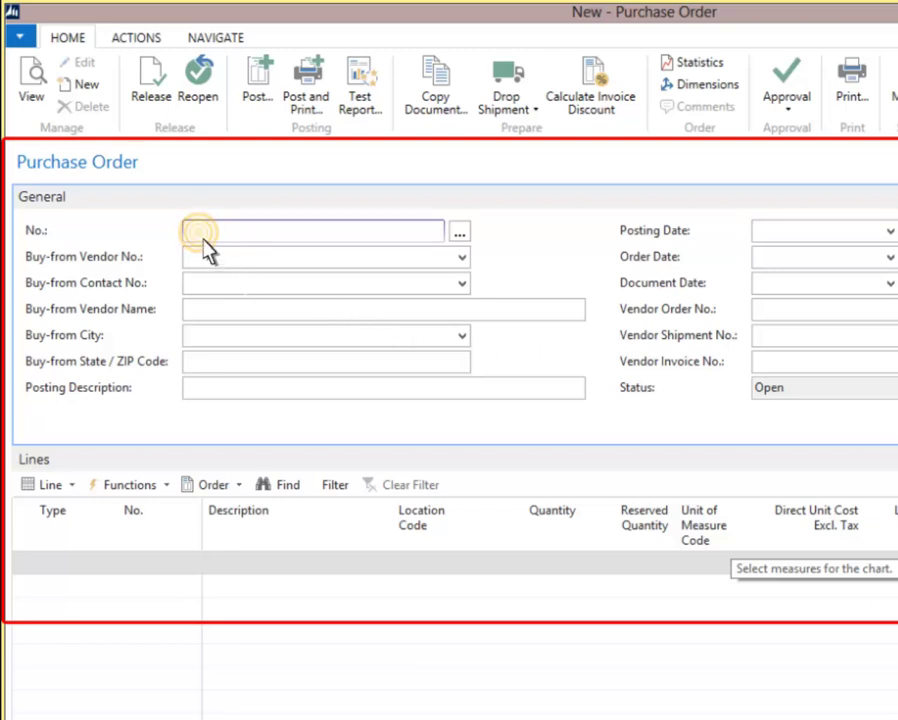
key("Return")
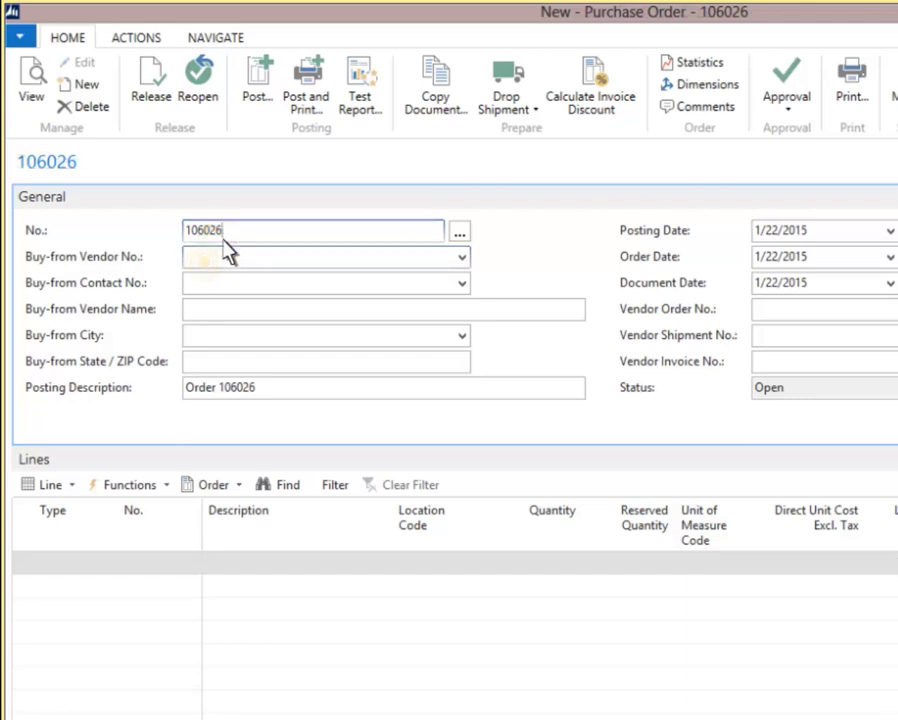
left_click(218, 256)
left_click(206, 264)
type("4")
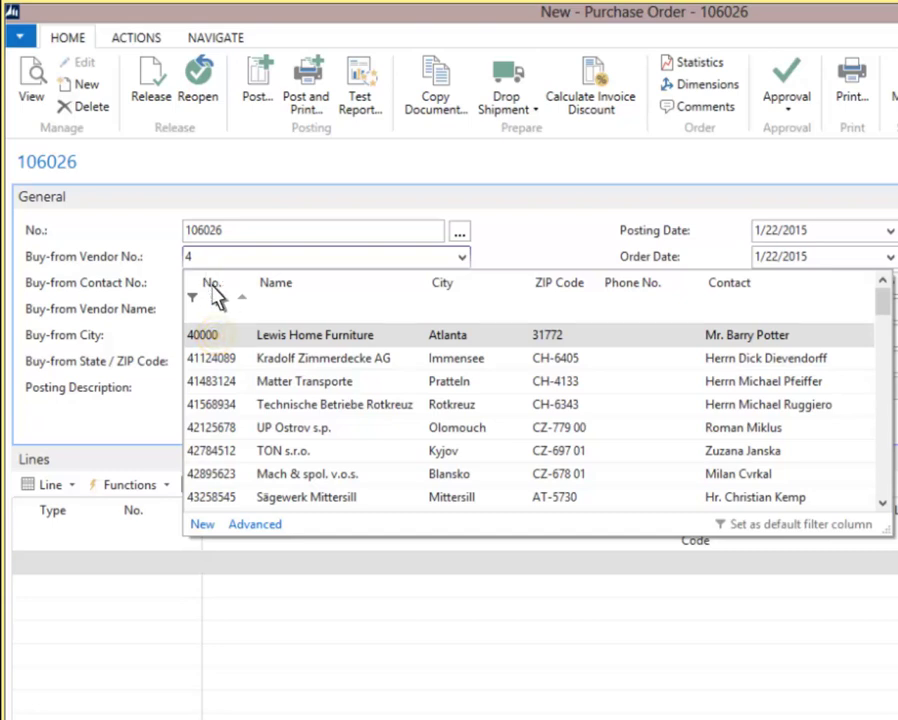
left_click(220, 345)
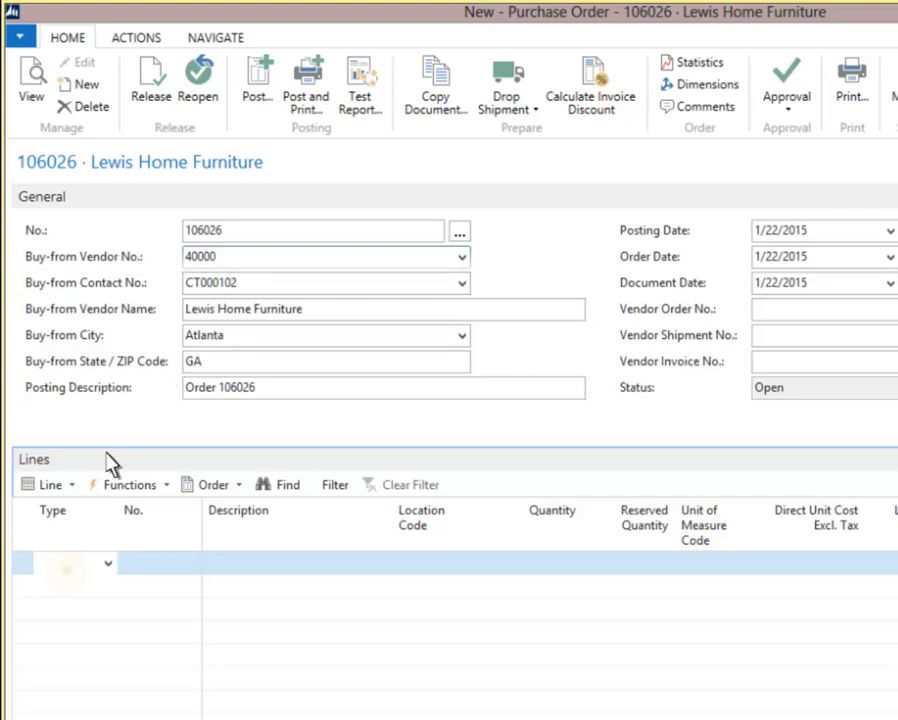
Add an Item line for 1900-S, PARIS Guest Chair, black, to the purchase order with quantity 1
left_click(68, 571)
type("Item")
key("Tab")
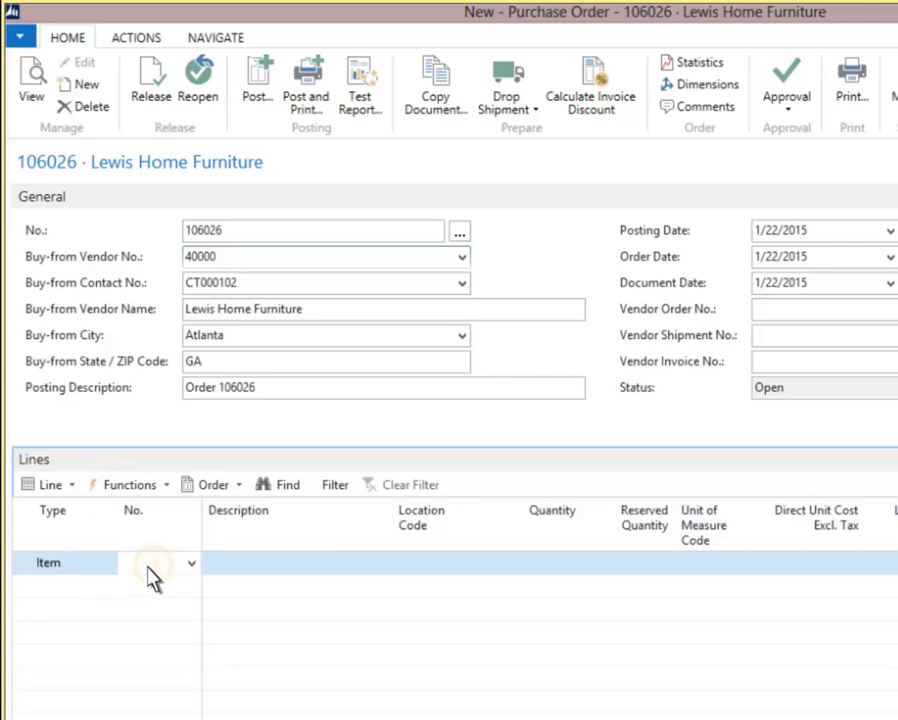
type("19")
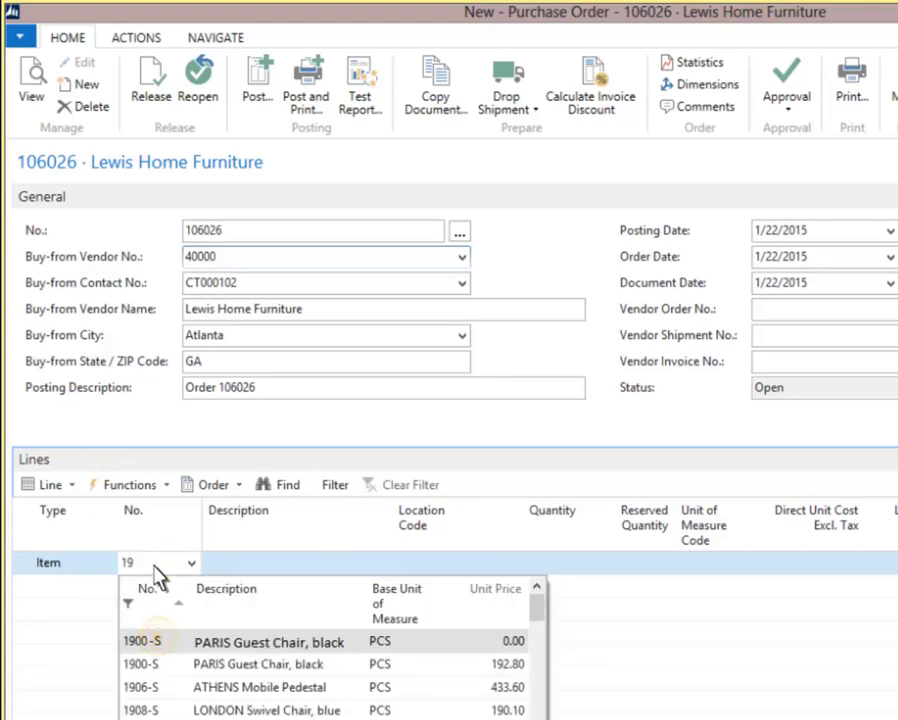
left_click(160, 641)
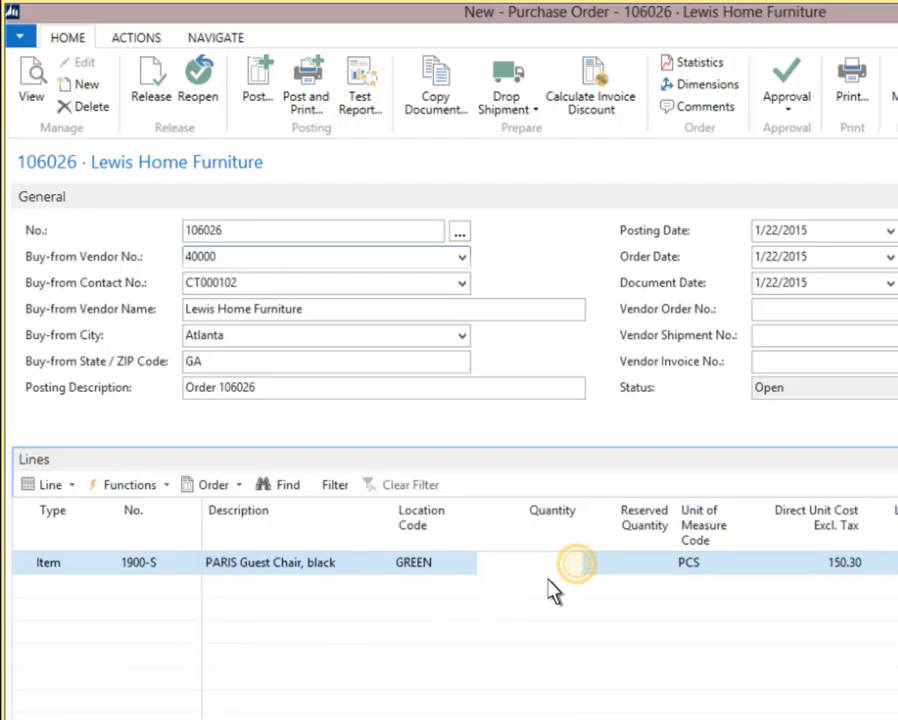
left_click(576, 563)
type("1")
key("Return")
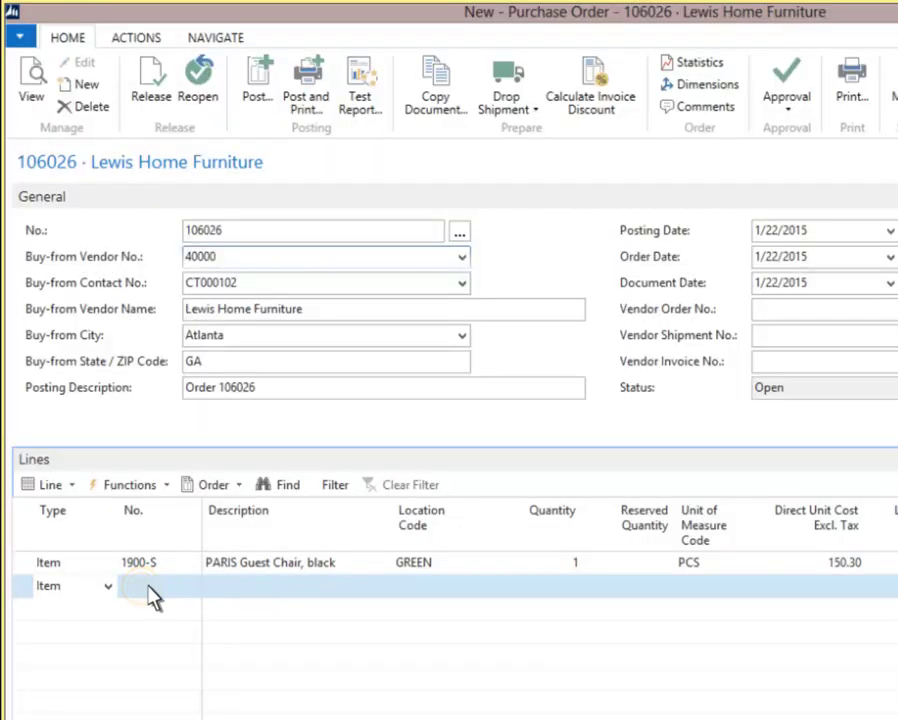
Add a second Item line for 1924-W, CHAMONIX Base Storage Unit, with quantity 1
type("1924")
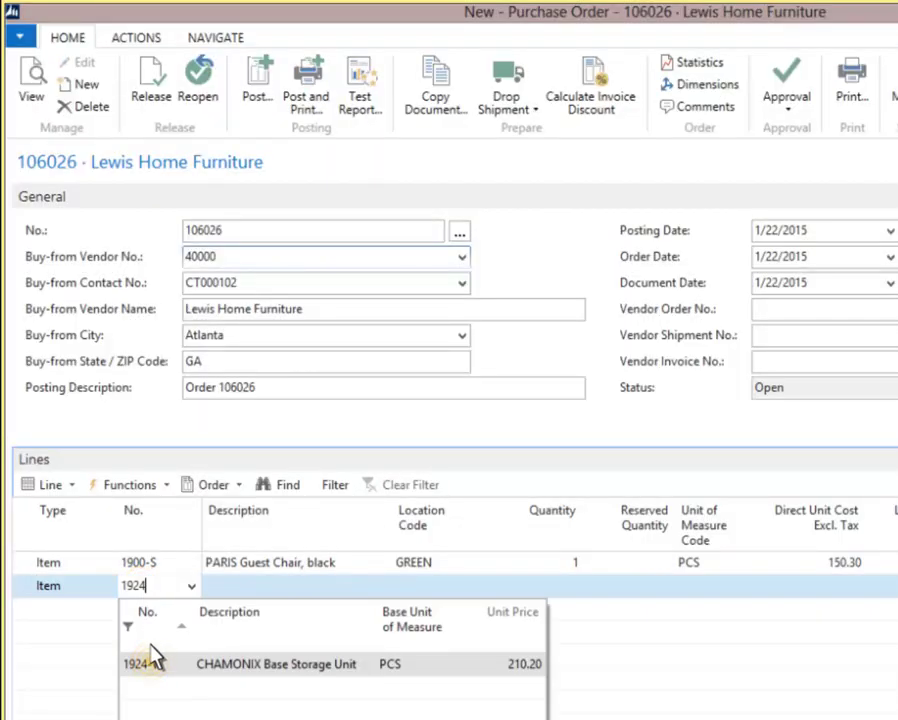
left_click(153, 669)
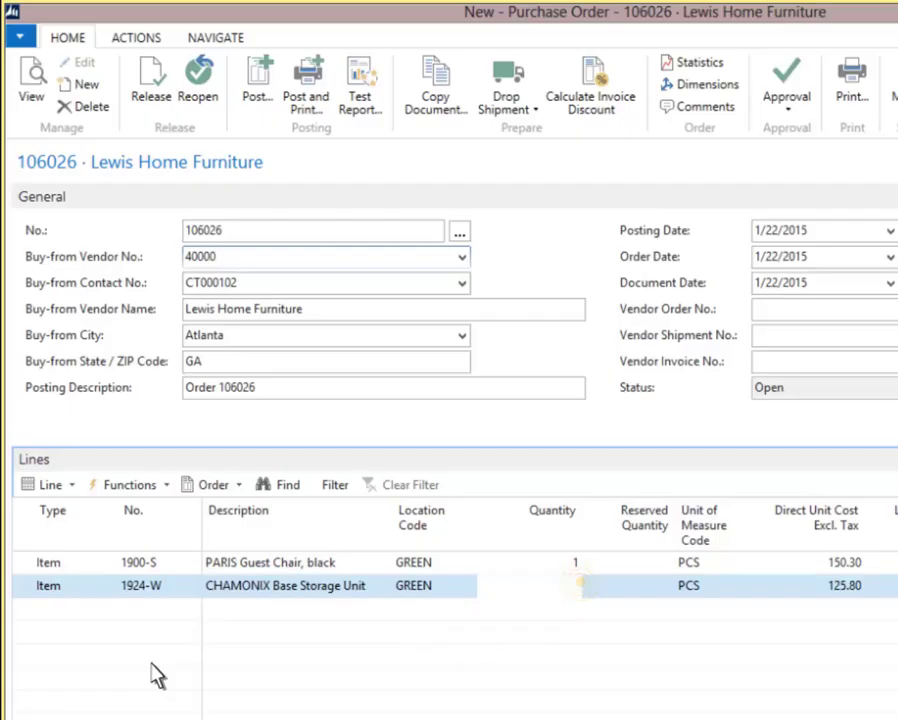
left_click(580, 588)
type("1")
key("Tab")
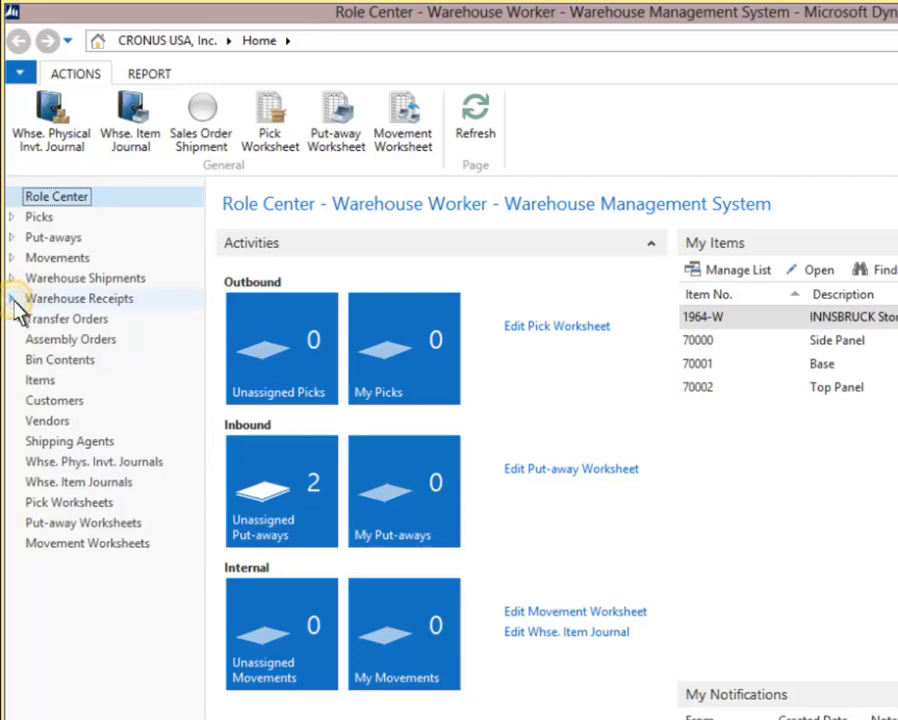
Create a warehouse receipt for location GREEN and load the new Lewis Home Furniture purchase order as its source document
left_click(14, 300)
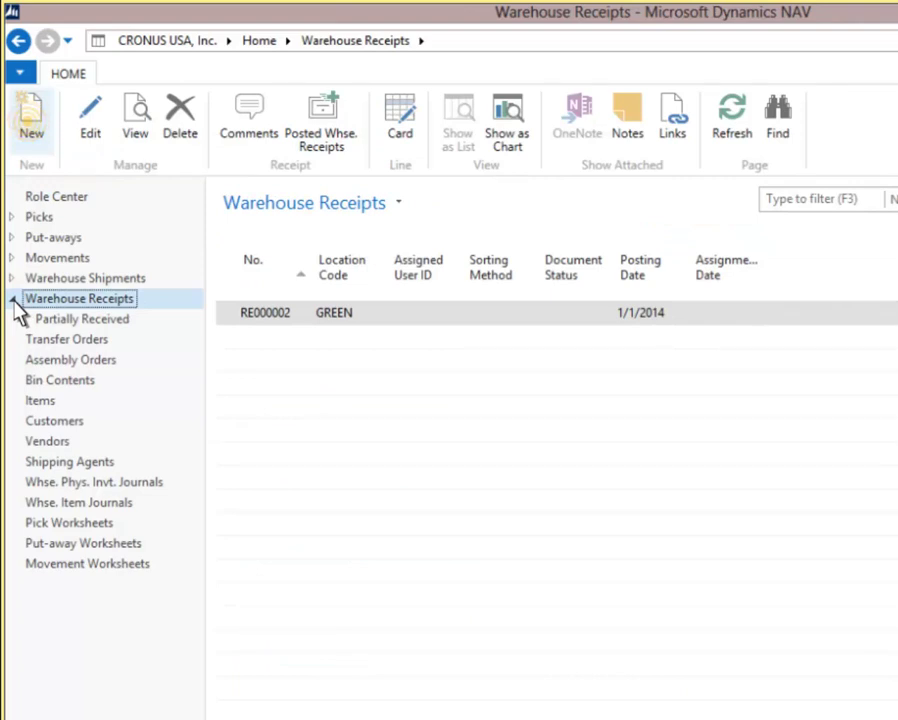
left_click(30, 125)
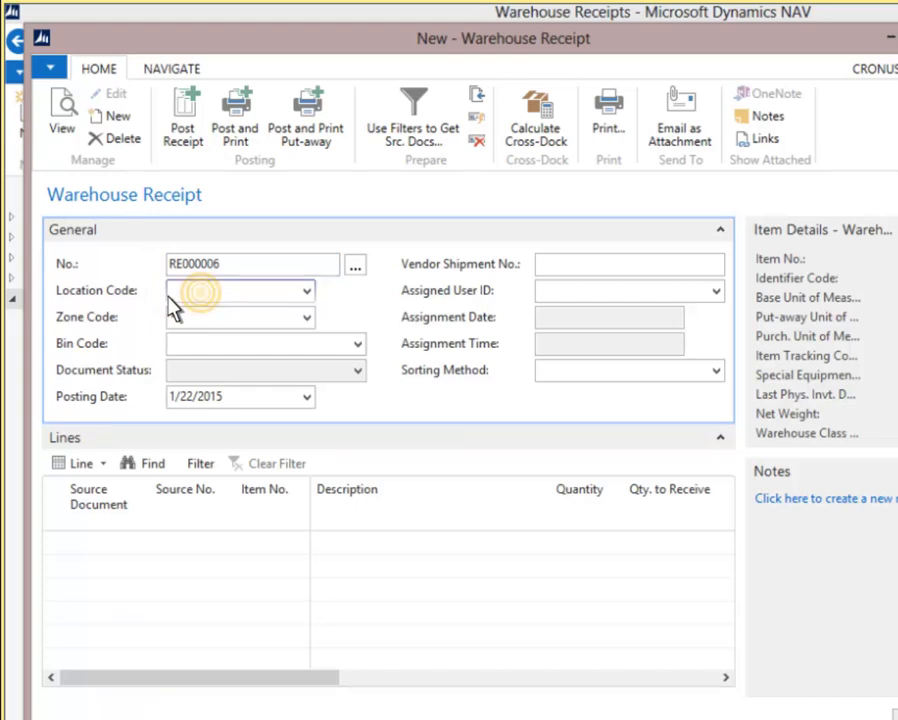
type("GREEN")
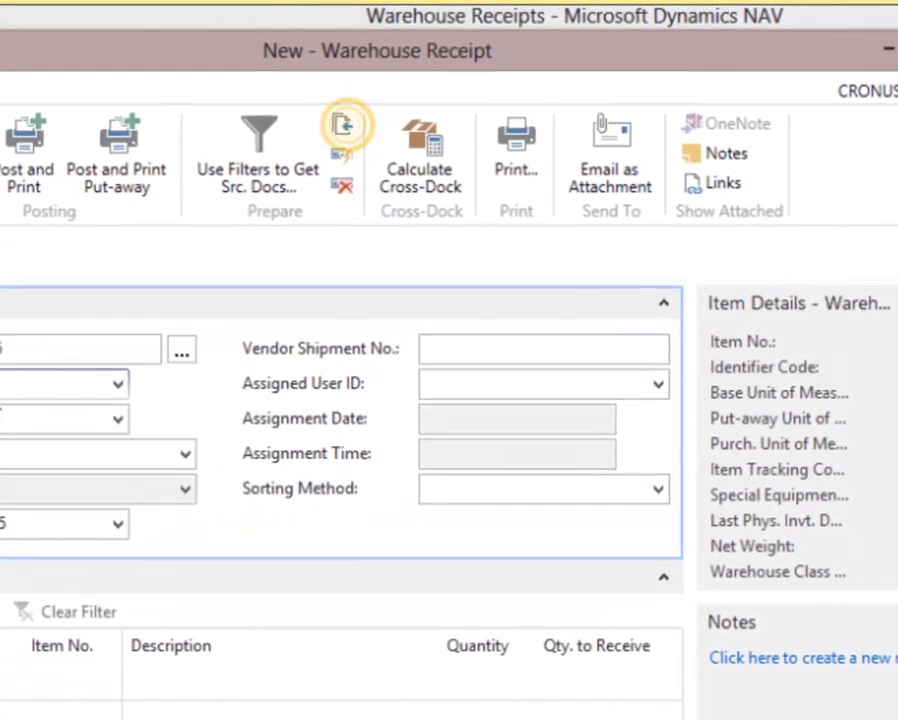
left_click(333, 128)
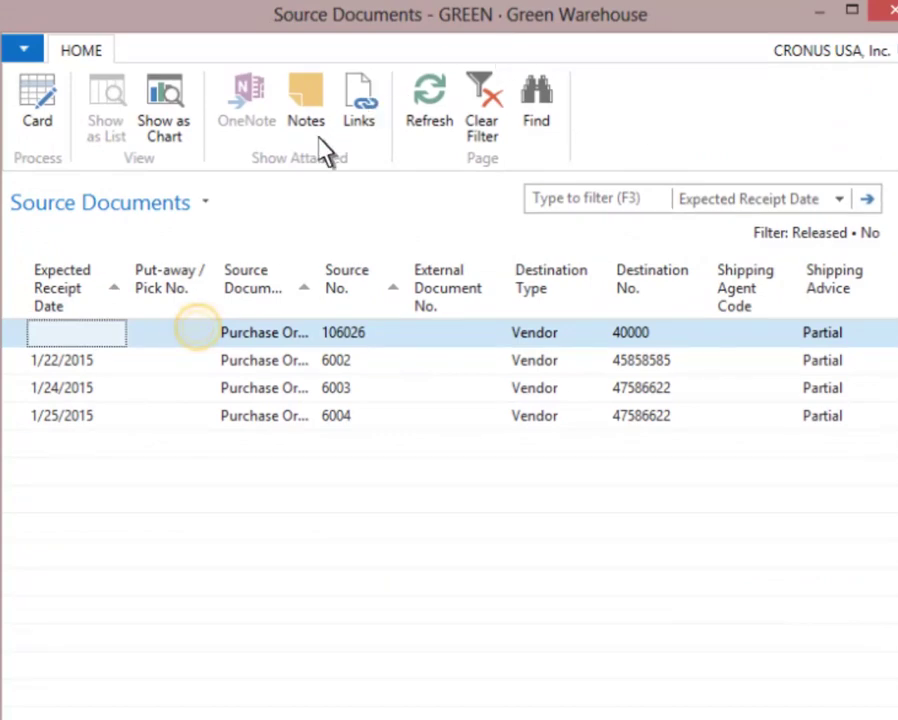
double_click(206, 330)
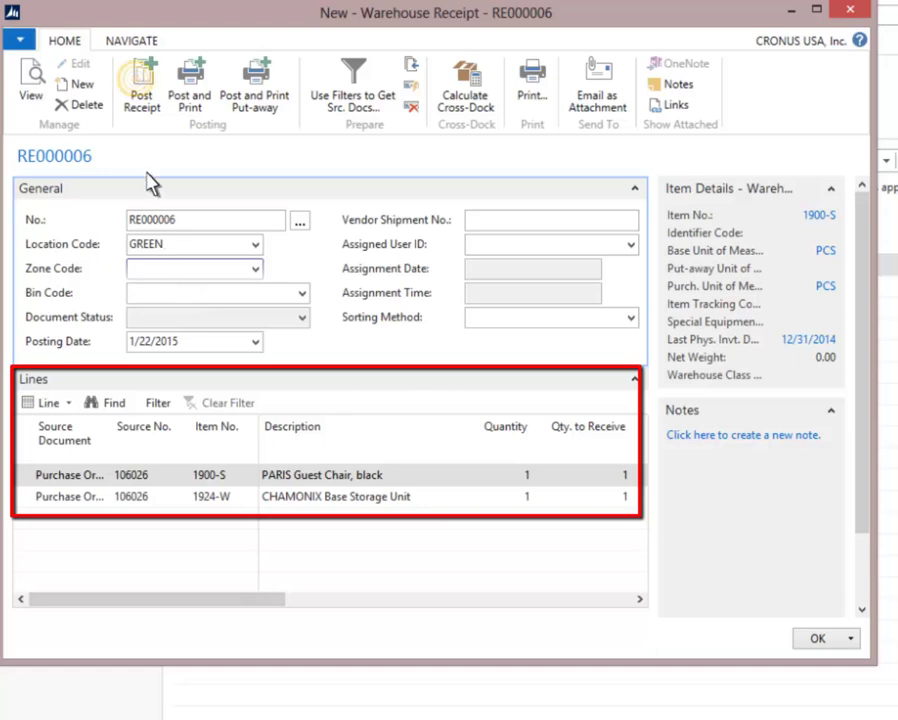
Post the warehouse receipt for the purchase order's two items
left_click(141, 90)
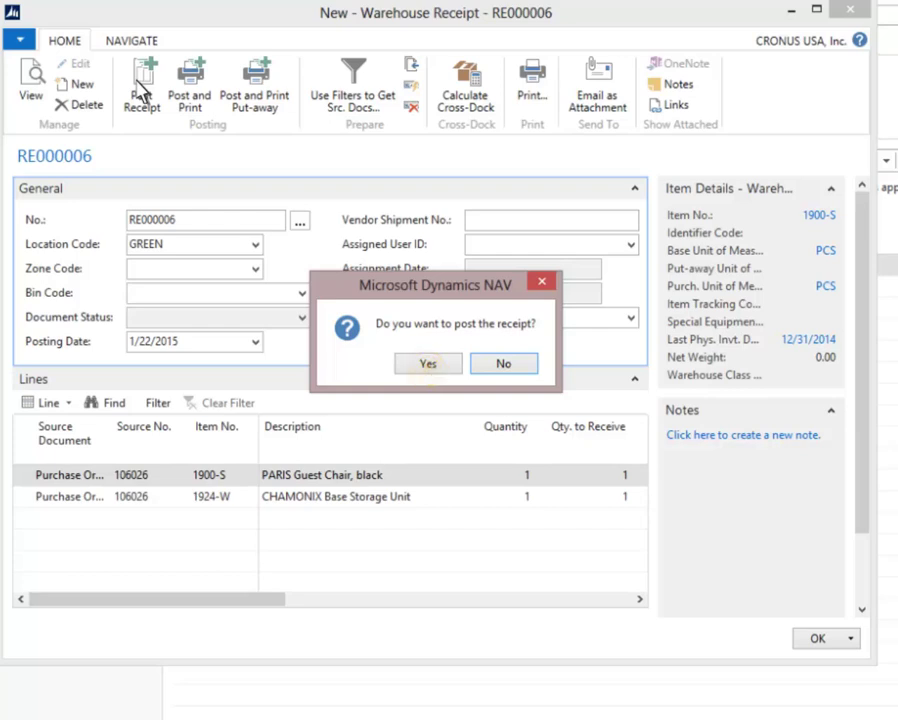
left_click(428, 366)
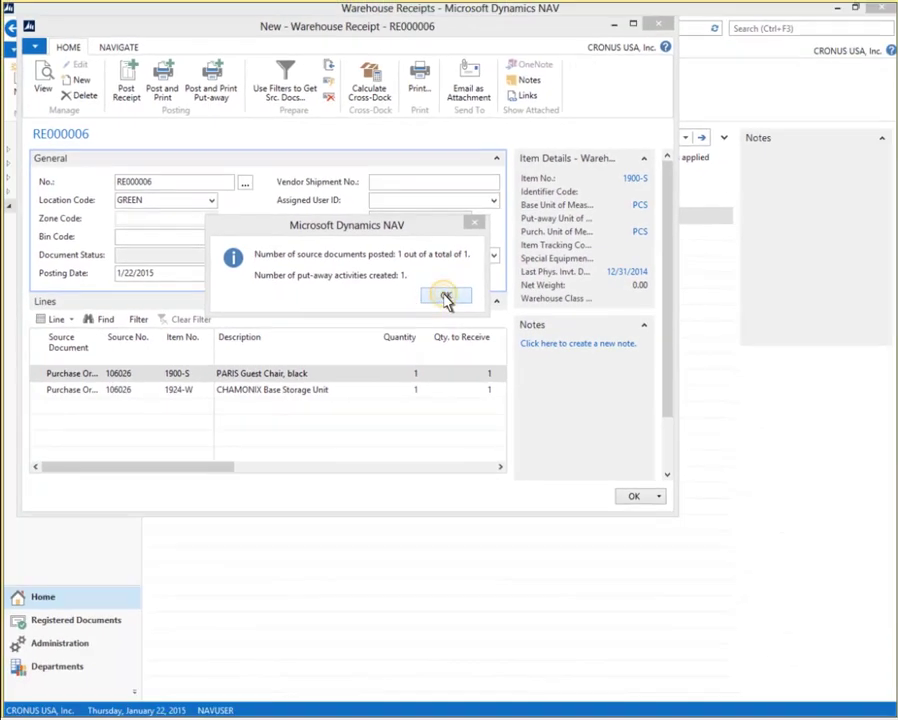
left_click(446, 298)
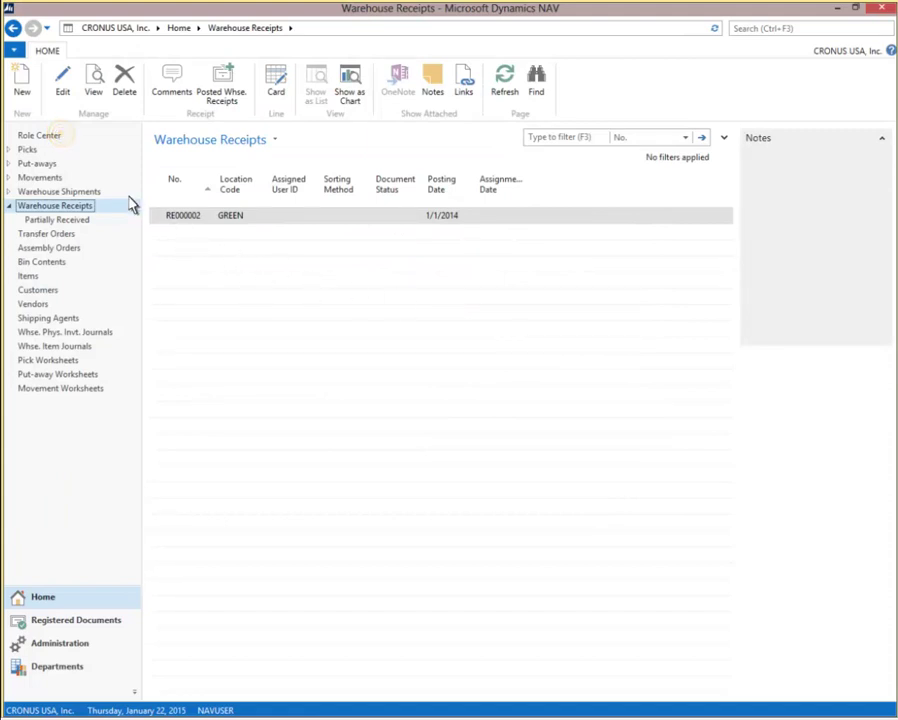
Open put-away PU000004 from the unassigned put-aways for editing
left_click(40, 135)
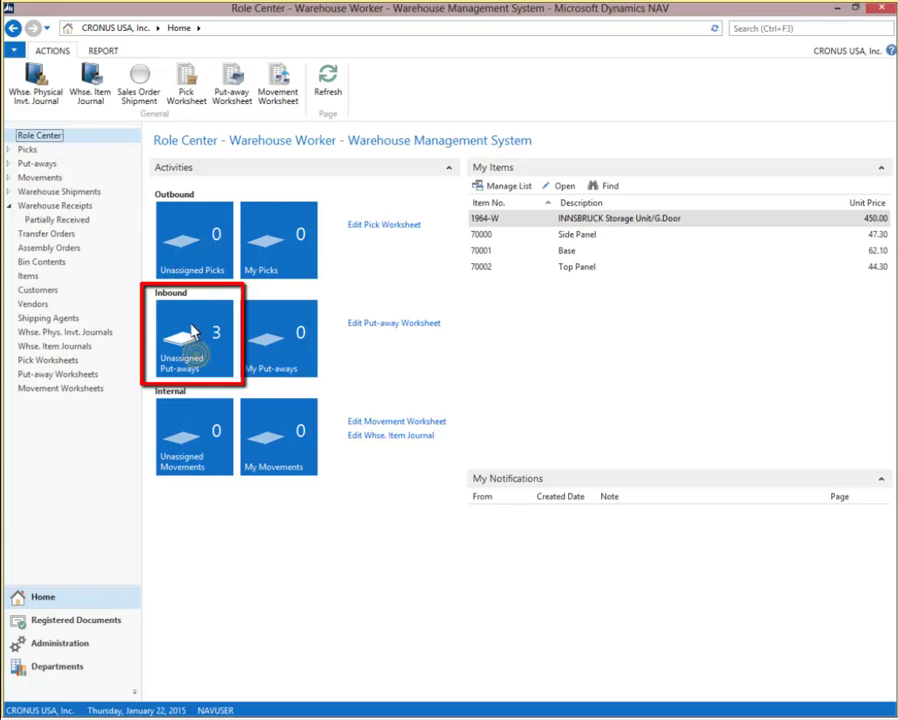
left_click(199, 363)
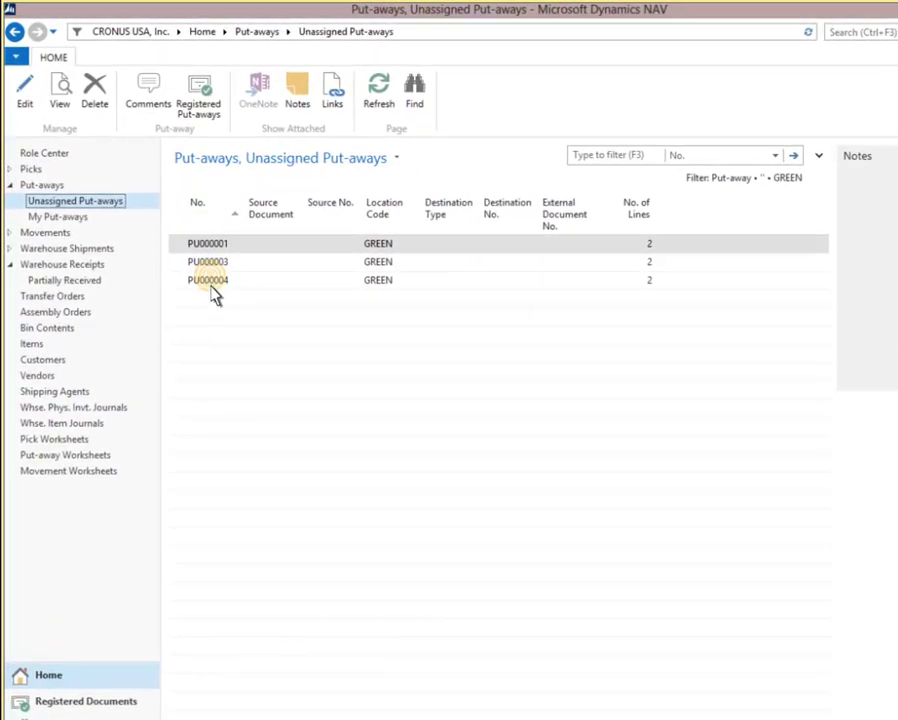
left_click(213, 285)
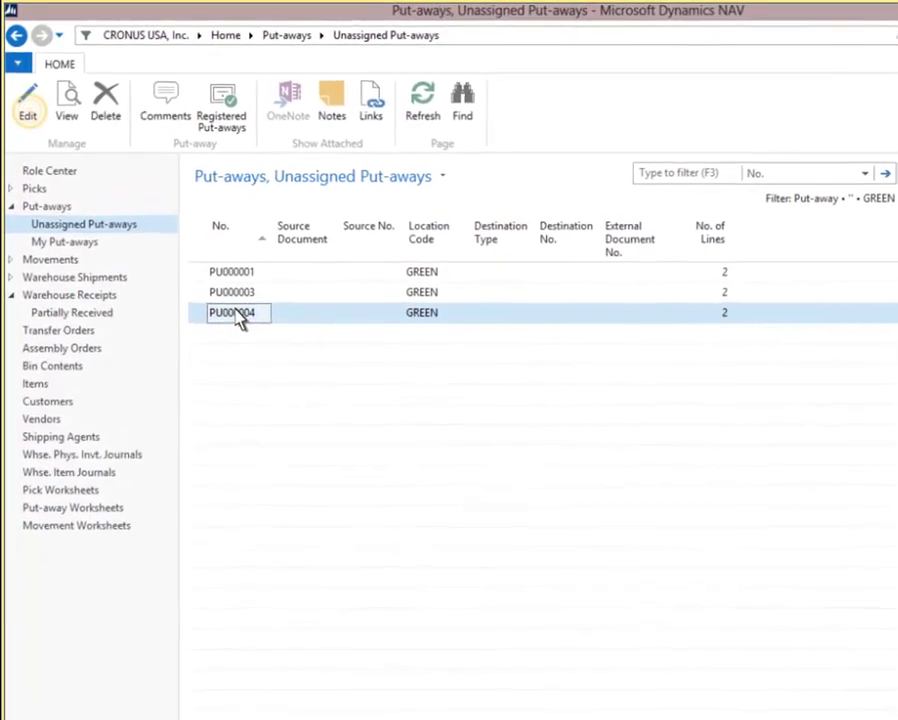
left_click(30, 124)
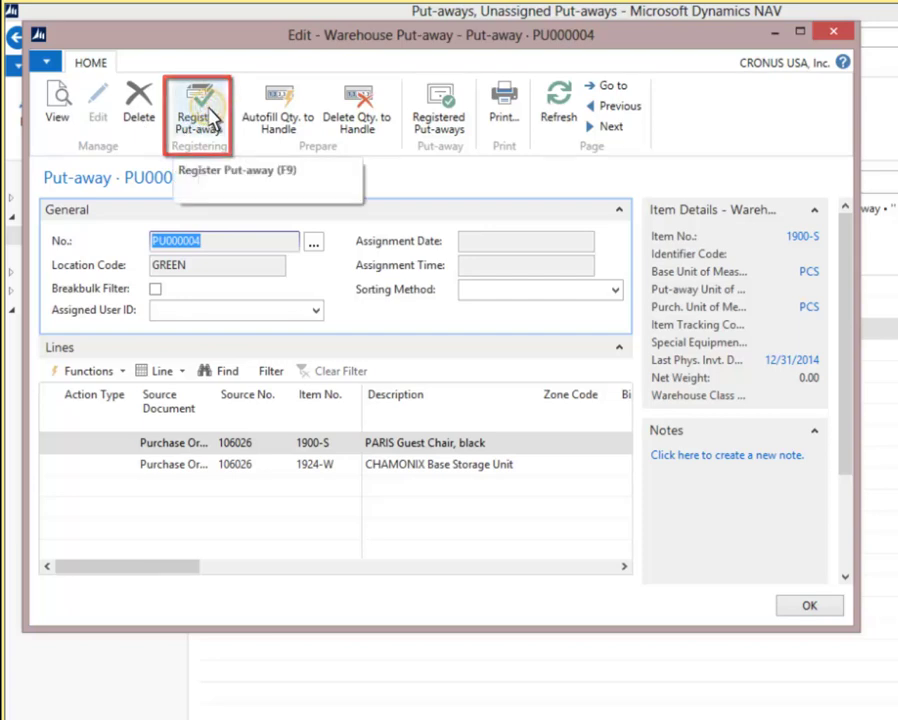
Register the put-away document and return to the Role Center
left_click(210, 117)
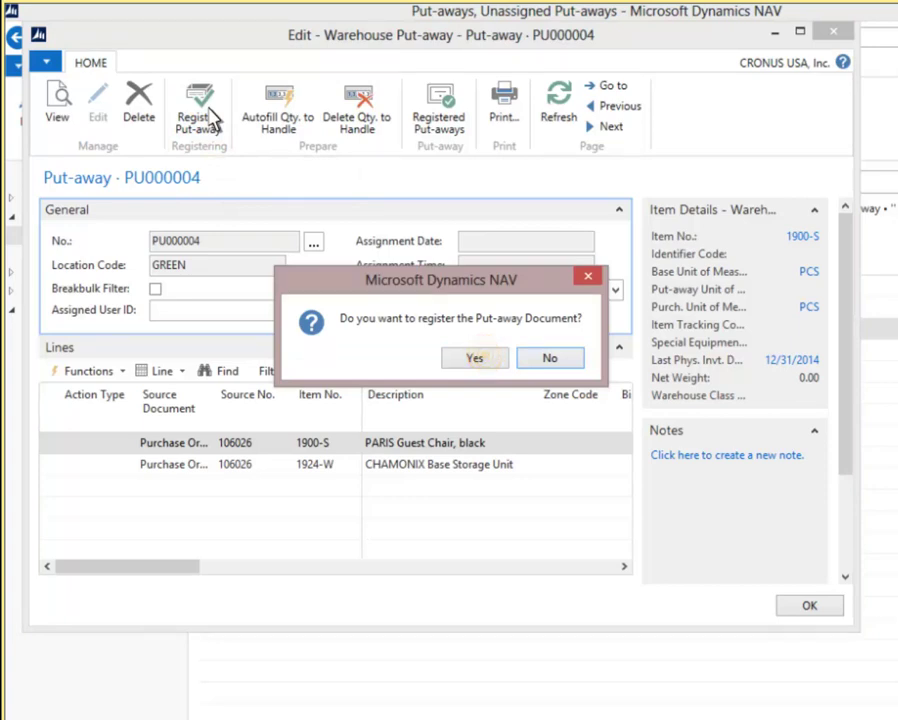
left_click(488, 359)
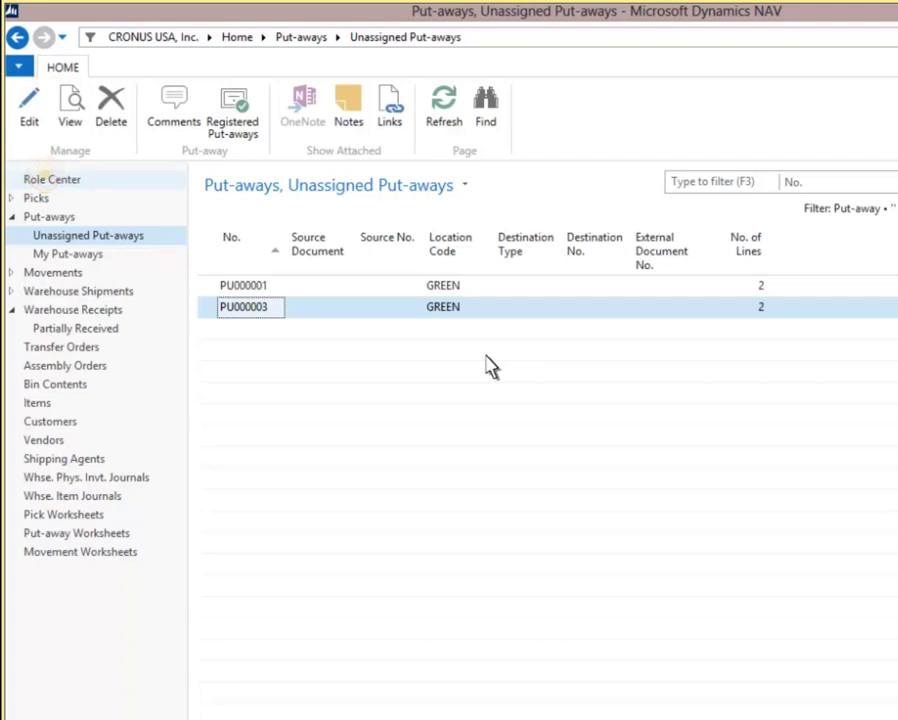
left_click(52, 180)
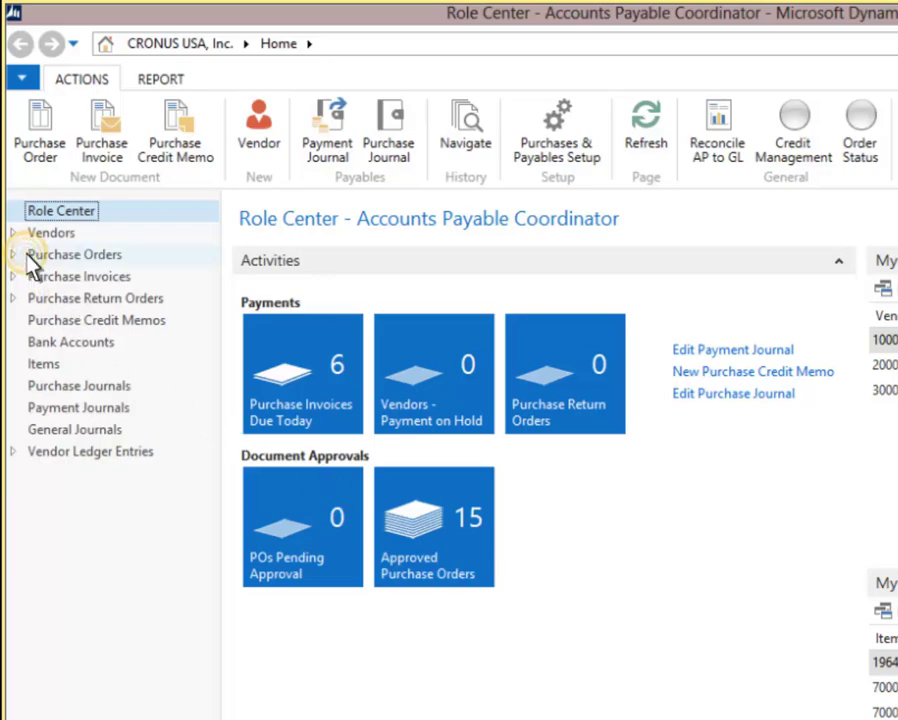
Open the received Lewis Home Furniture order from the purchase orders and set its Vendor Invoice No. to 2345-1
left_click(30, 252)
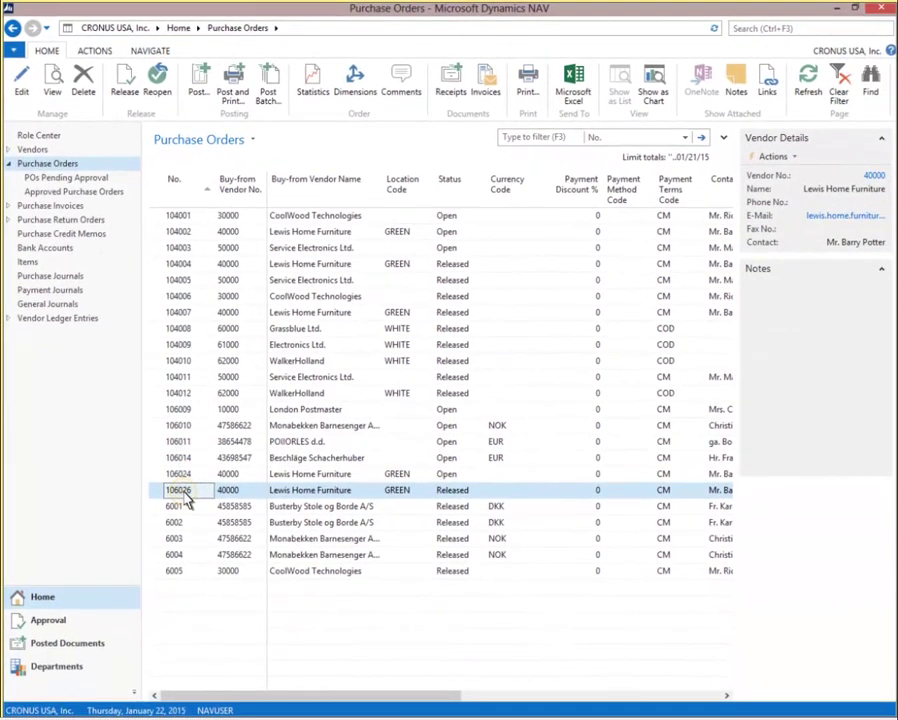
double_click(184, 500)
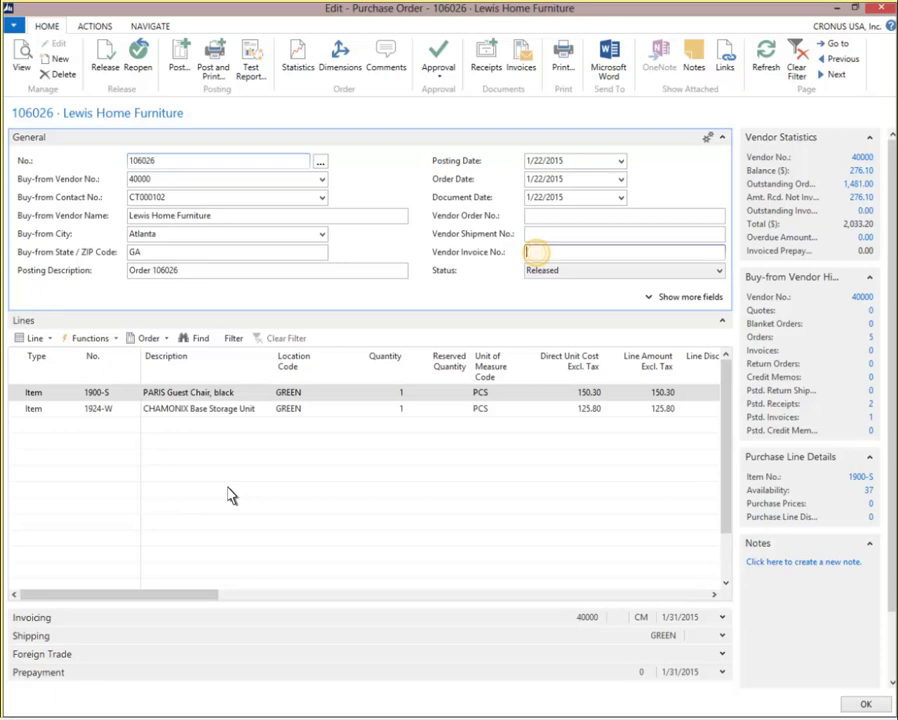
left_click(537, 256)
type("2345-")
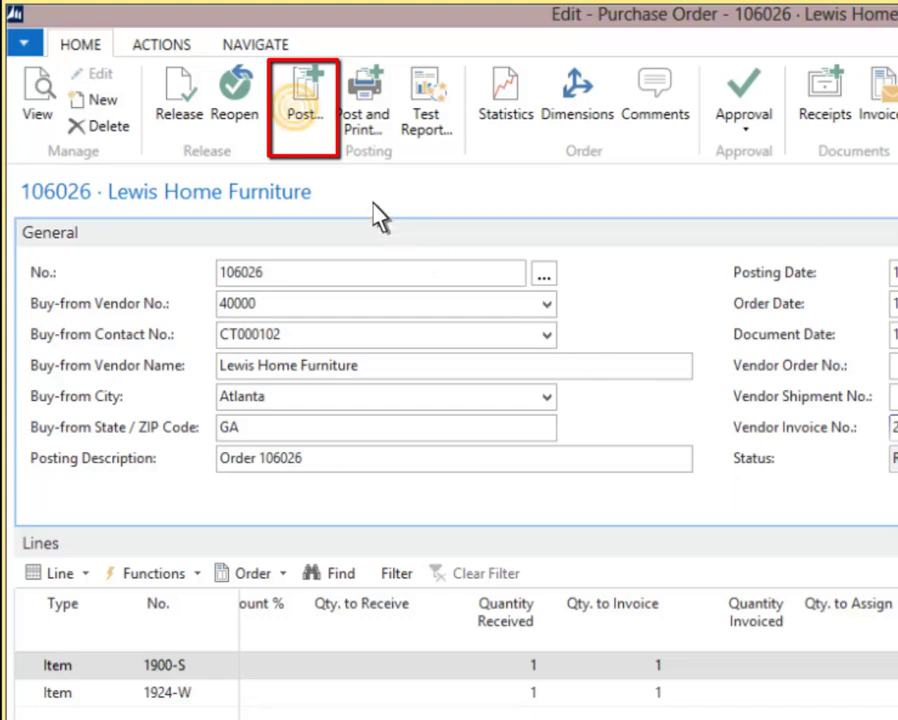
Post the purchase order with the Receive and Invoice option
left_click(297, 110)
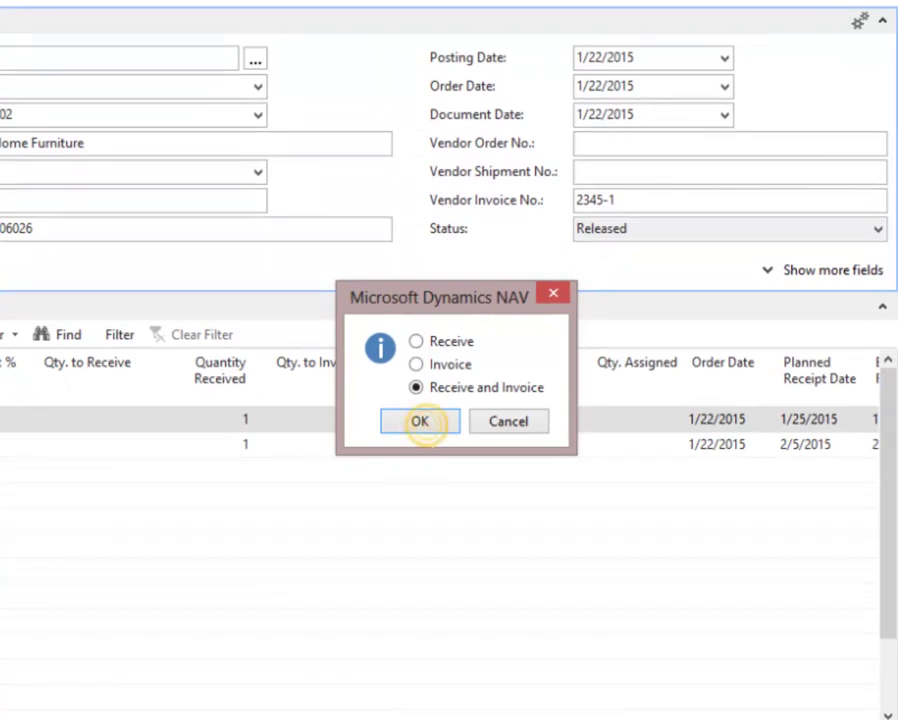
left_click(420, 421)
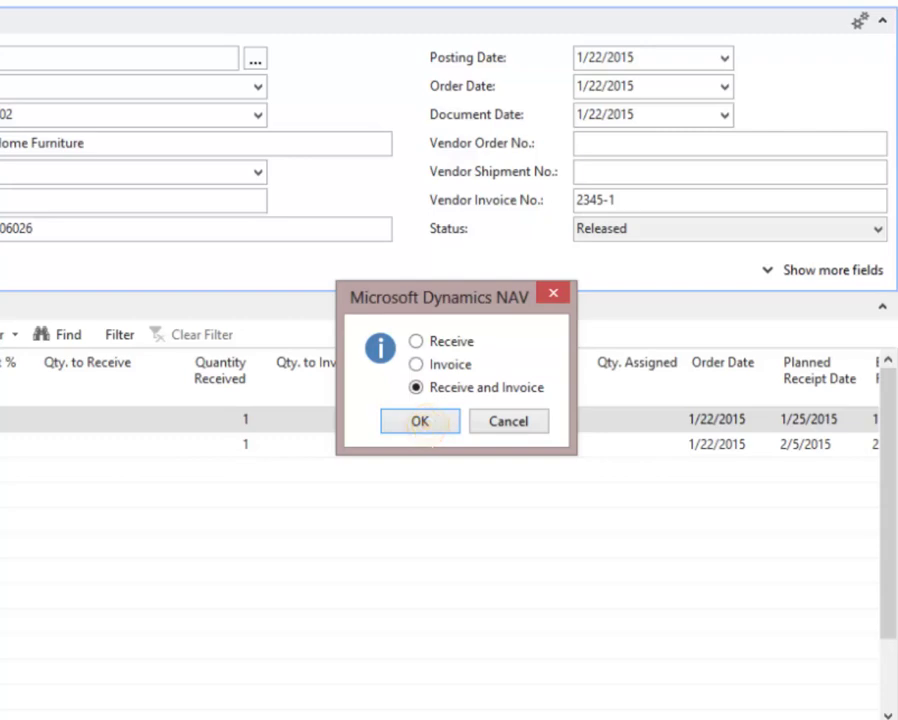
left_click(424, 422)
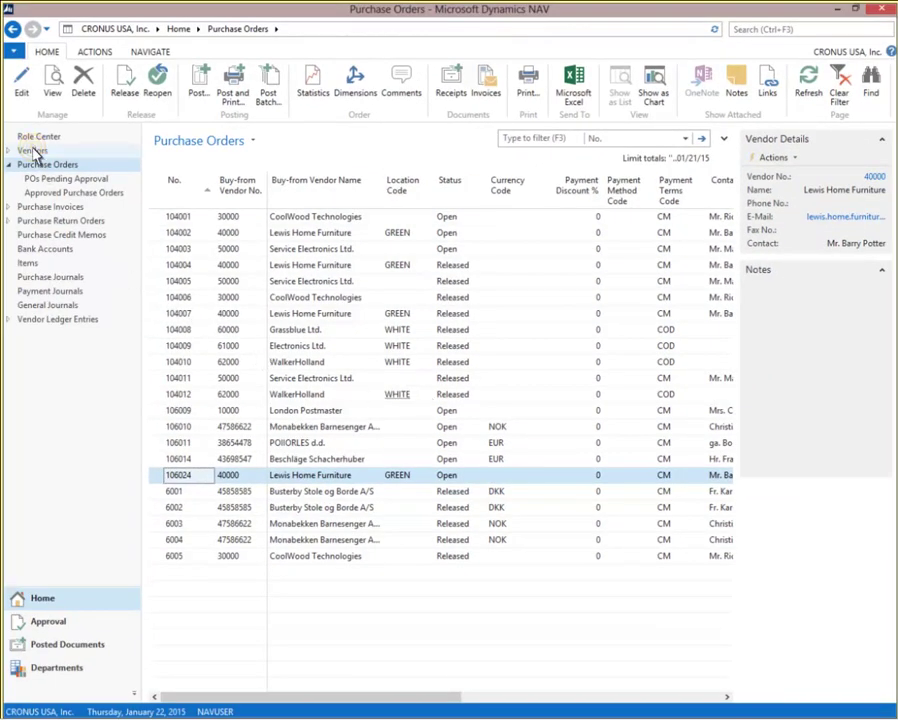
View the ledger entries behind Lewis Home Furniture's vendor balance and navigate to the entries related to invoice 2345-1
left_click(33, 150)
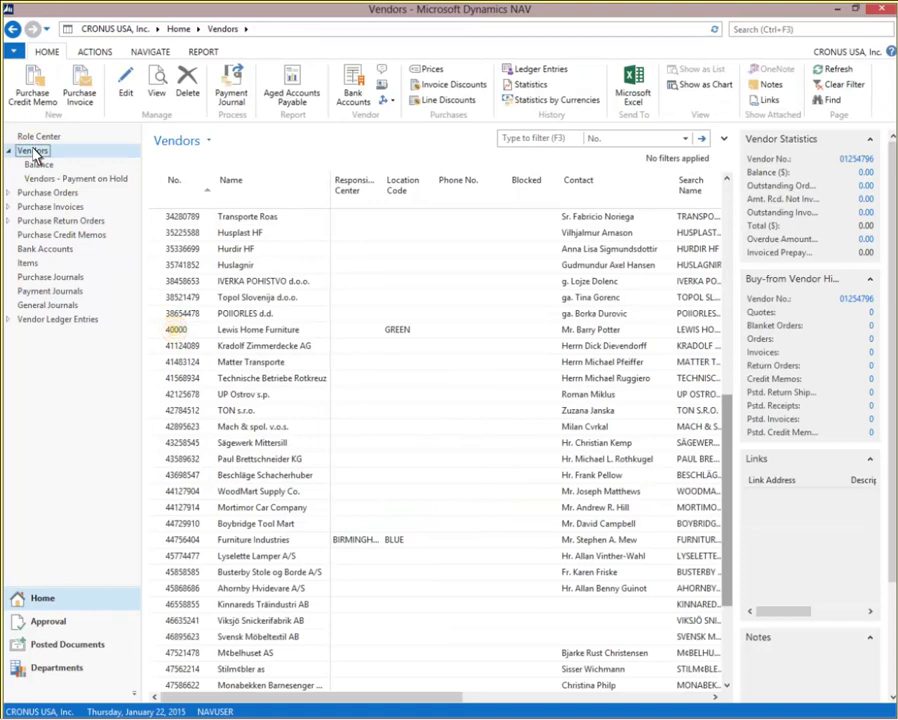
left_click(175, 333)
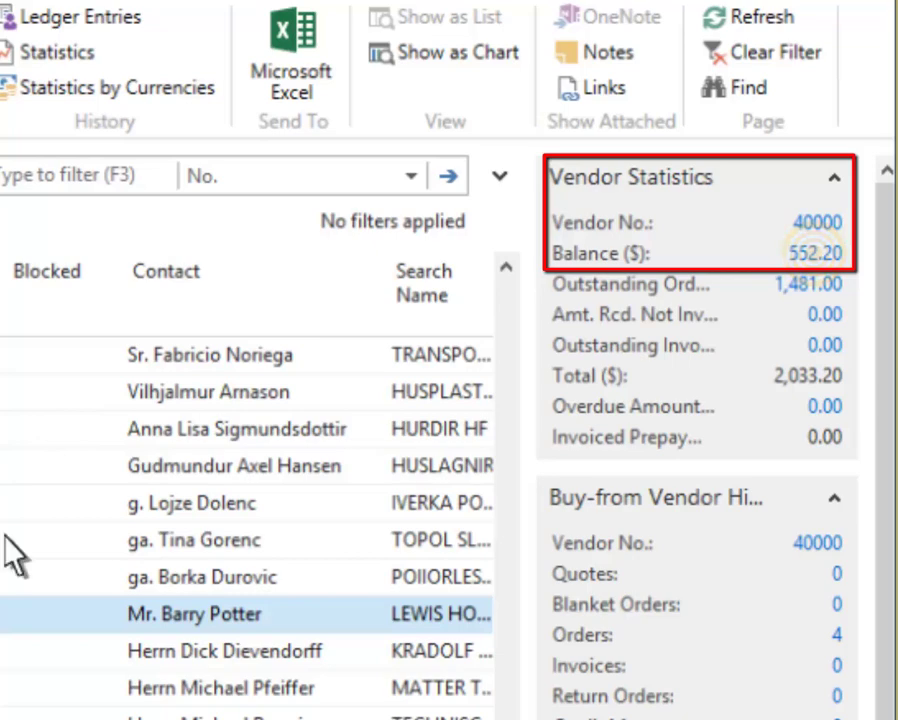
left_click(818, 256)
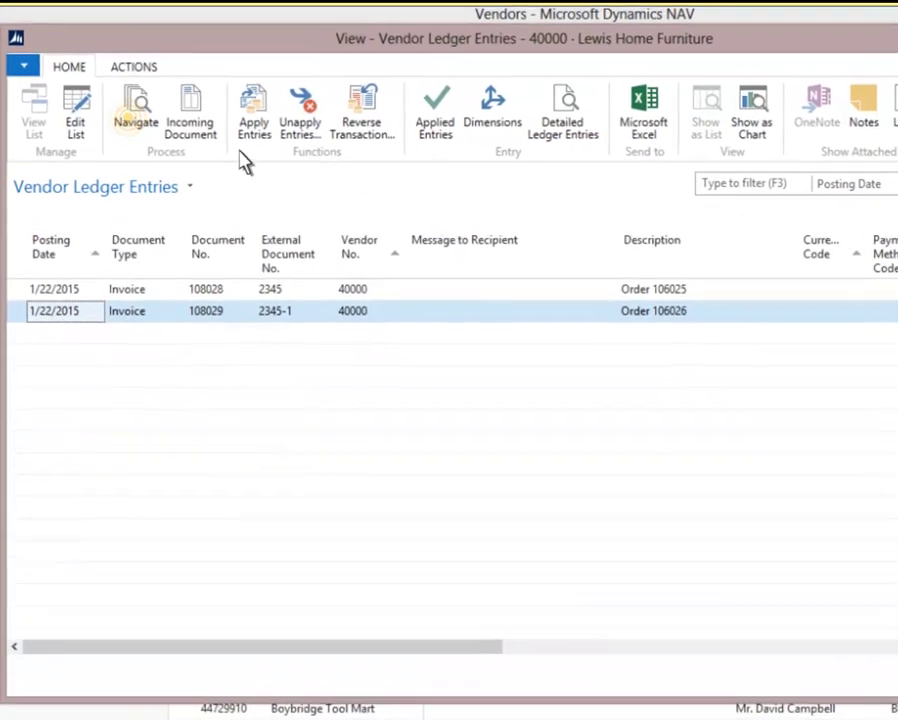
left_click(150, 143)
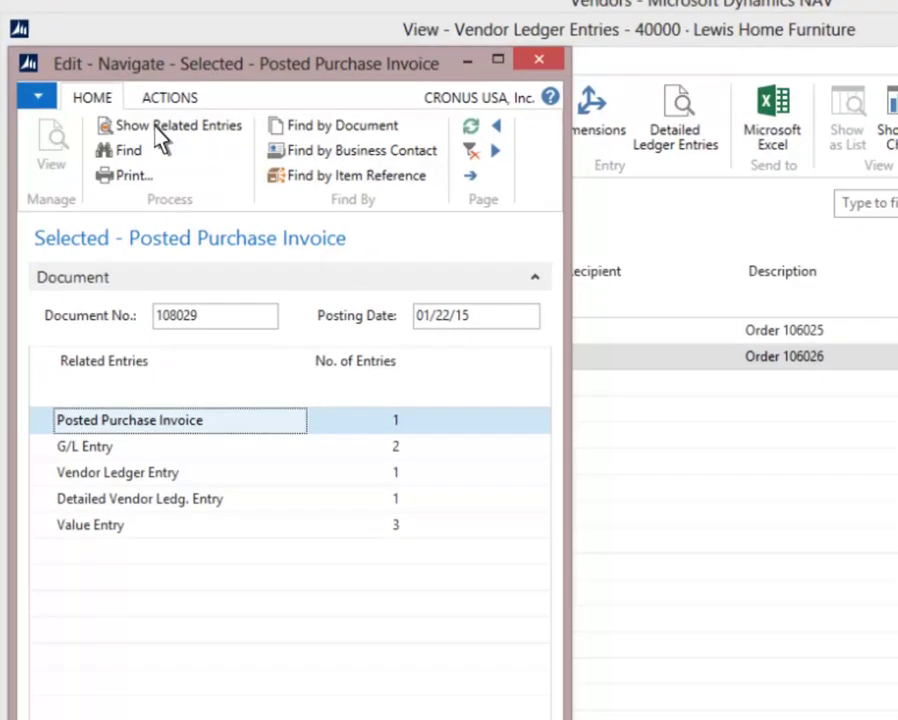